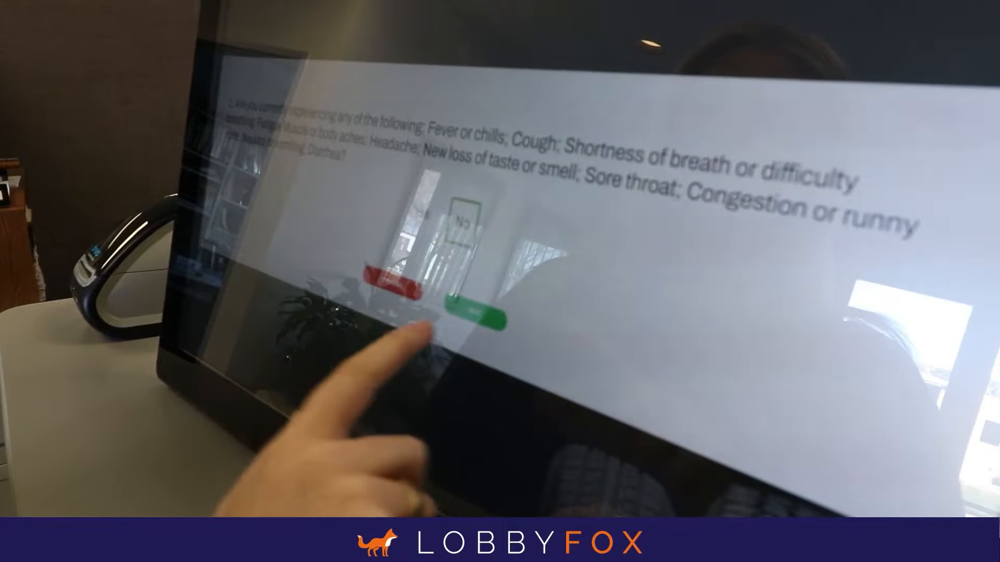
Look over the Regulatory Notification entry's trigger and recipients in the notifications list, and open it for editing
{"action": "scroll", "coordinate": [380, 413], "scroll_direction": "down", "scroll_amount": 3}
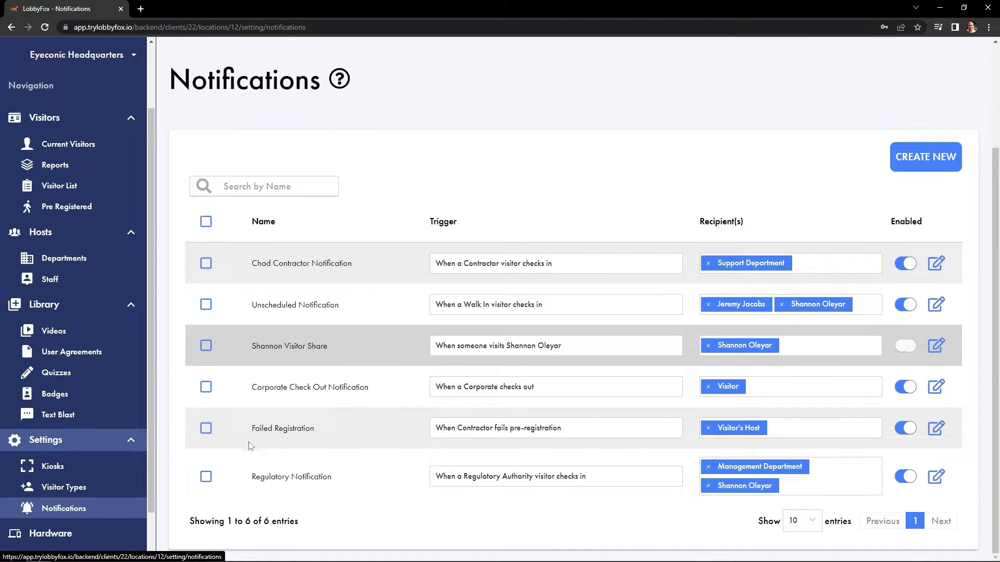
{"action": "left_click_drag", "start_coordinate": [228, 478], "coordinate": [587, 480]}
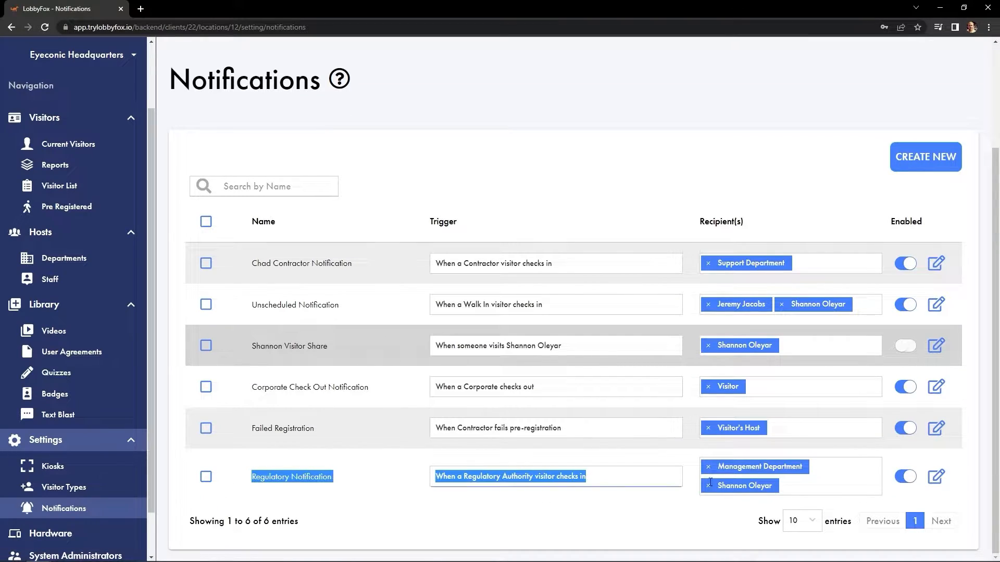
{"action": "left_click", "coordinate": [609, 515]}
{"action": "left_click", "coordinate": [936, 477]}
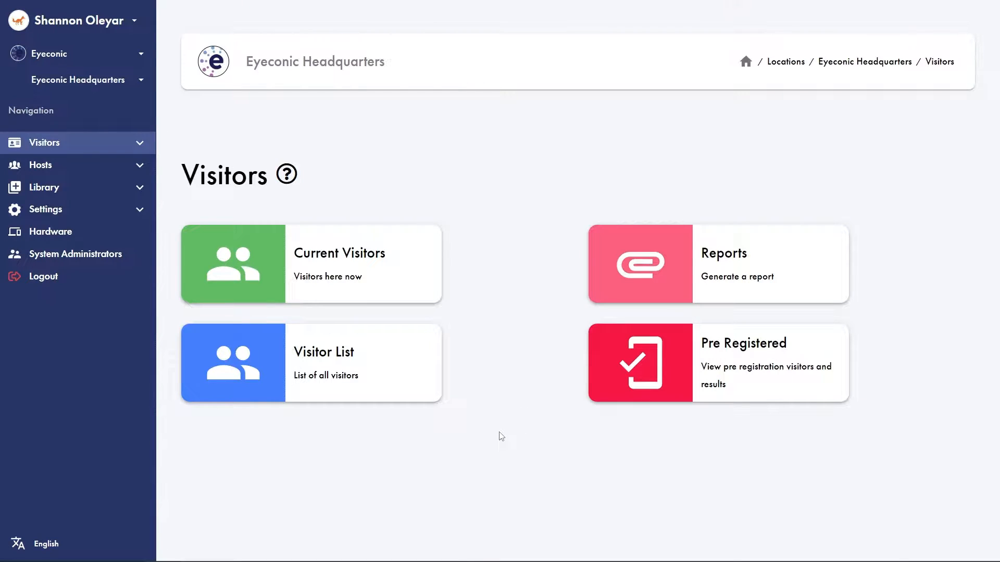
Open the location's visitor types and create a new one named Regulatory Authority
{"action": "left_click", "coordinate": [46, 209]}
{"action": "left_click", "coordinate": [693, 274]}
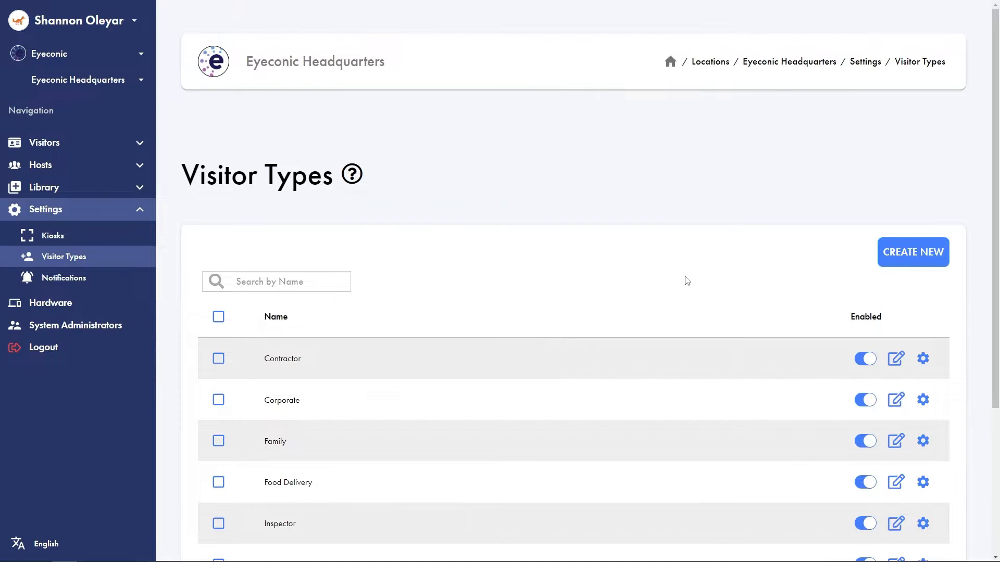
{"action": "scroll", "coordinate": [663, 274], "scroll_direction": "down", "scroll_amount": 2}
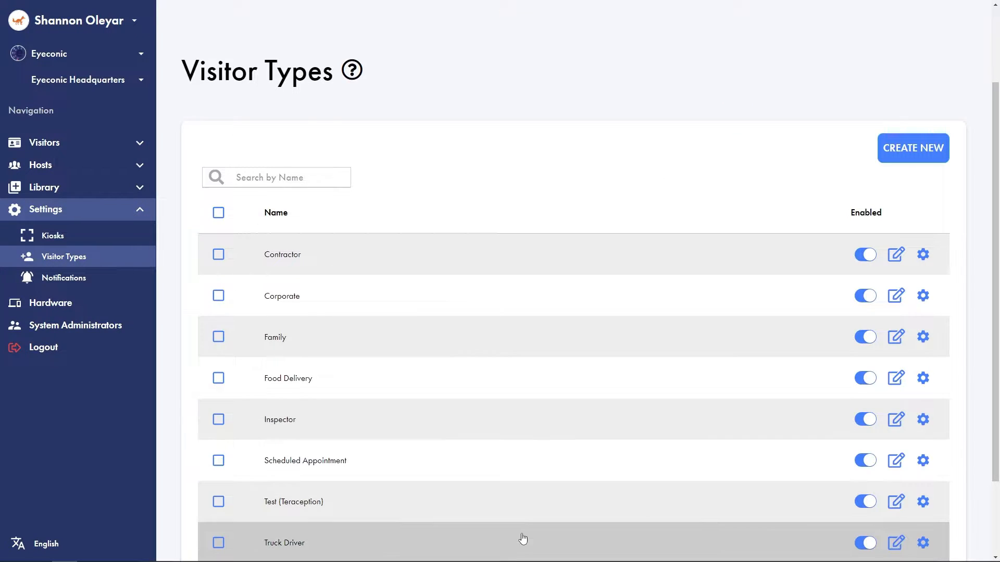
{"action": "scroll", "coordinate": [575, 201], "scroll_direction": "up", "scroll_amount": 2}
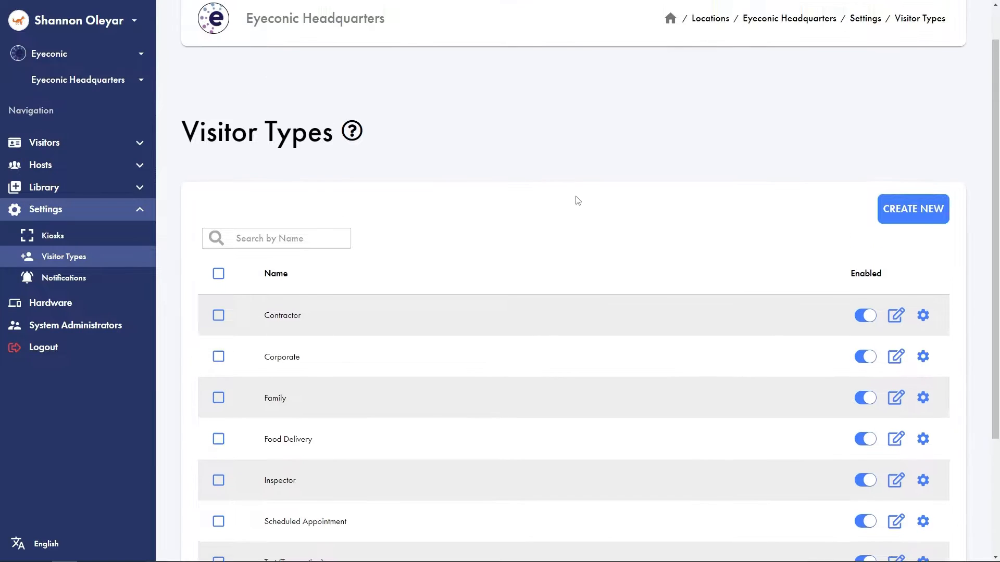
{"action": "scroll", "coordinate": [577, 200], "scroll_direction": "up", "scroll_amount": 1}
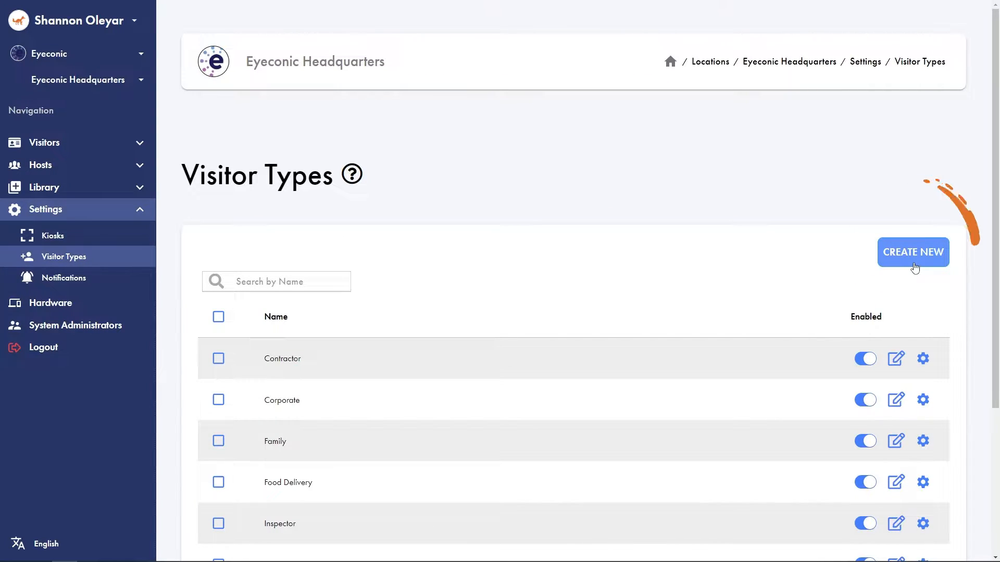
{"action": "left_click", "coordinate": [913, 254]}
{"action": "left_click", "coordinate": [390, 116]}
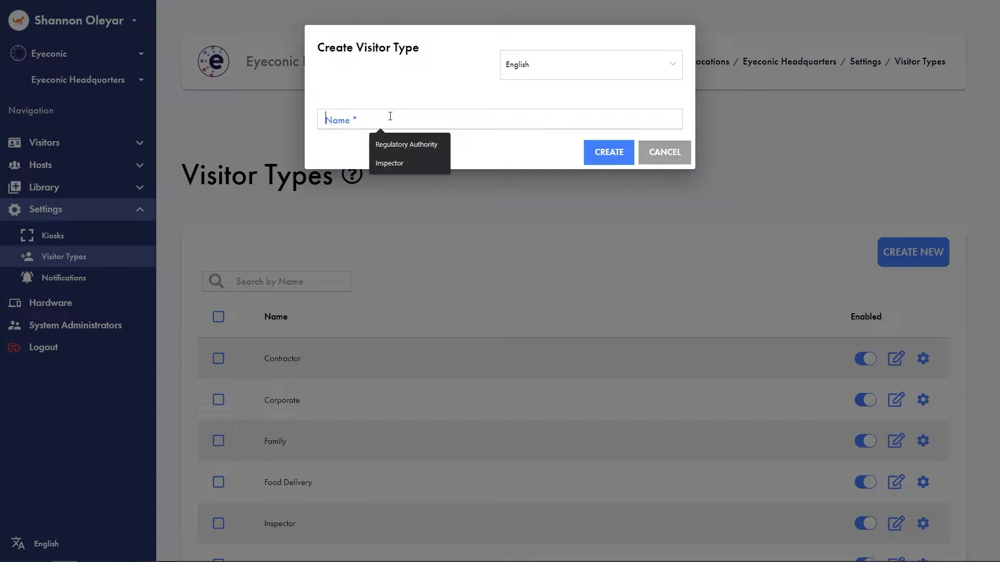
{"action": "type", "text": "Regulatory Authority"}
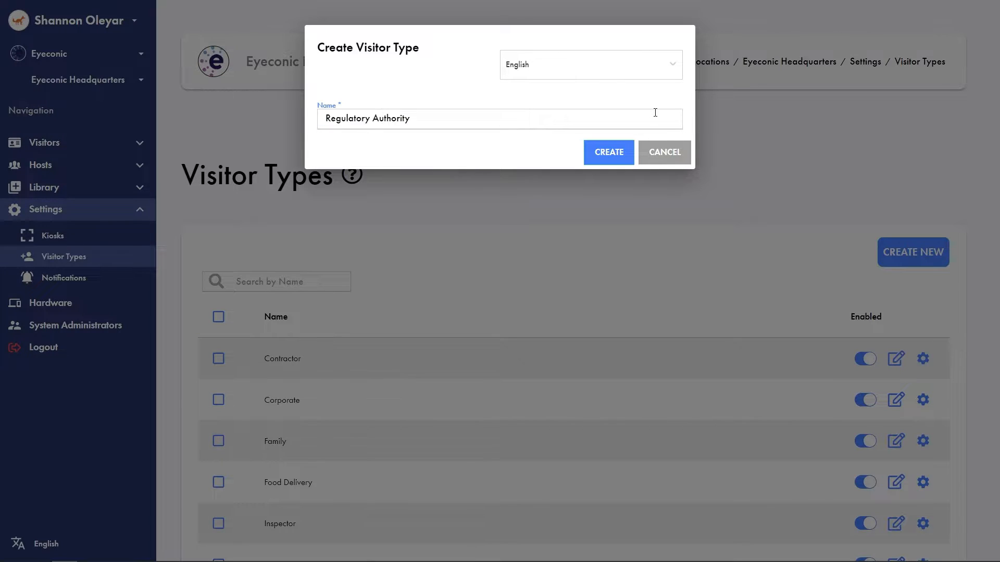
{"action": "left_click", "coordinate": [616, 150]}
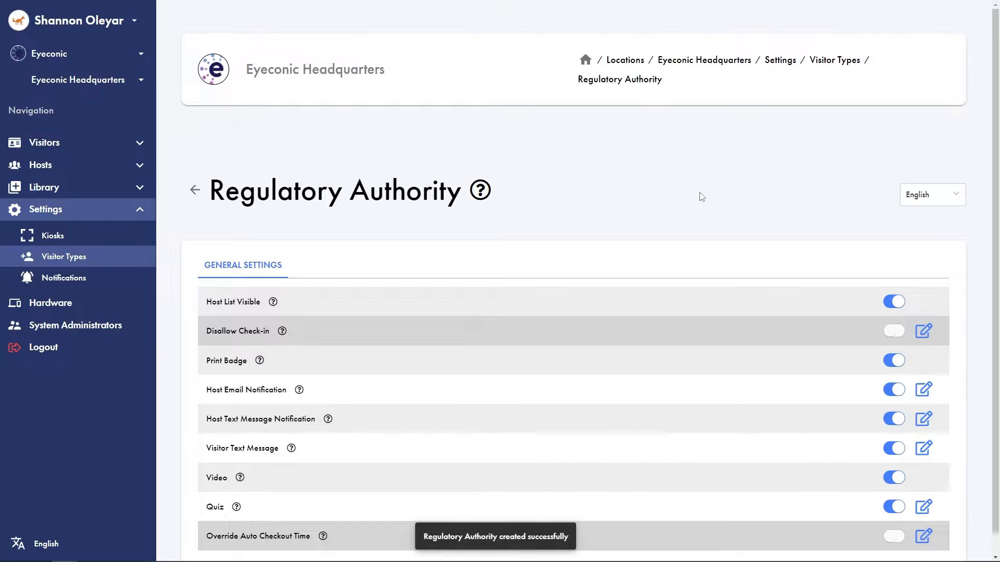
Turn off Host List Visible for the Regulatory Authority visitor type and save its default host email message
{"action": "scroll", "coordinate": [700, 197], "scroll_direction": "down", "scroll_amount": 1}
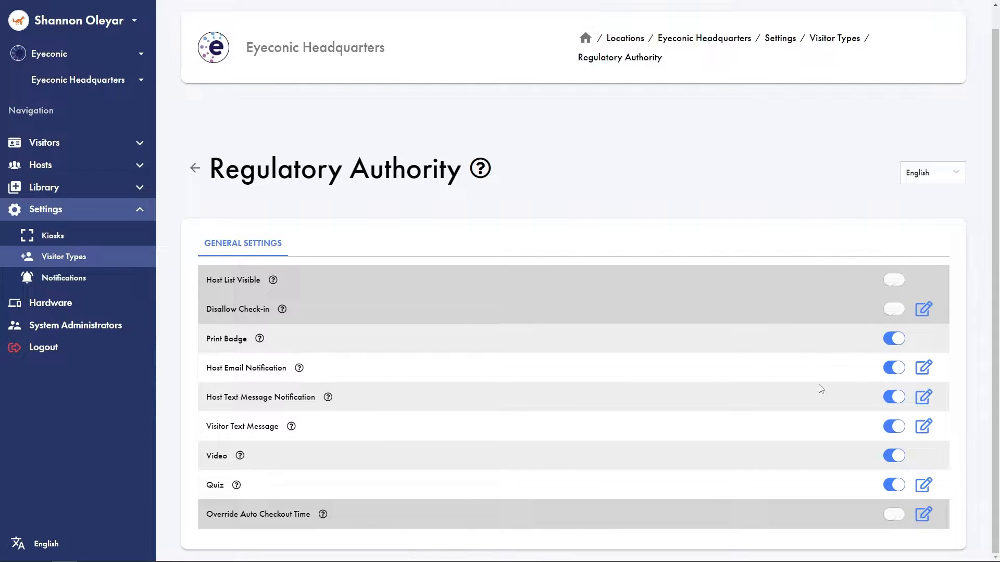
{"action": "left_click", "coordinate": [922, 369]}
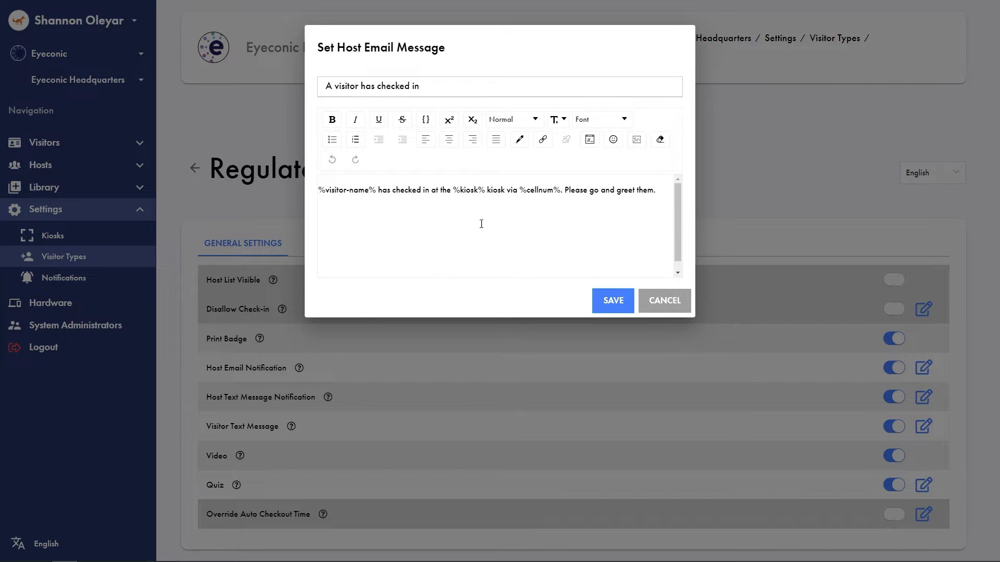
{"action": "left_click", "coordinate": [613, 301]}
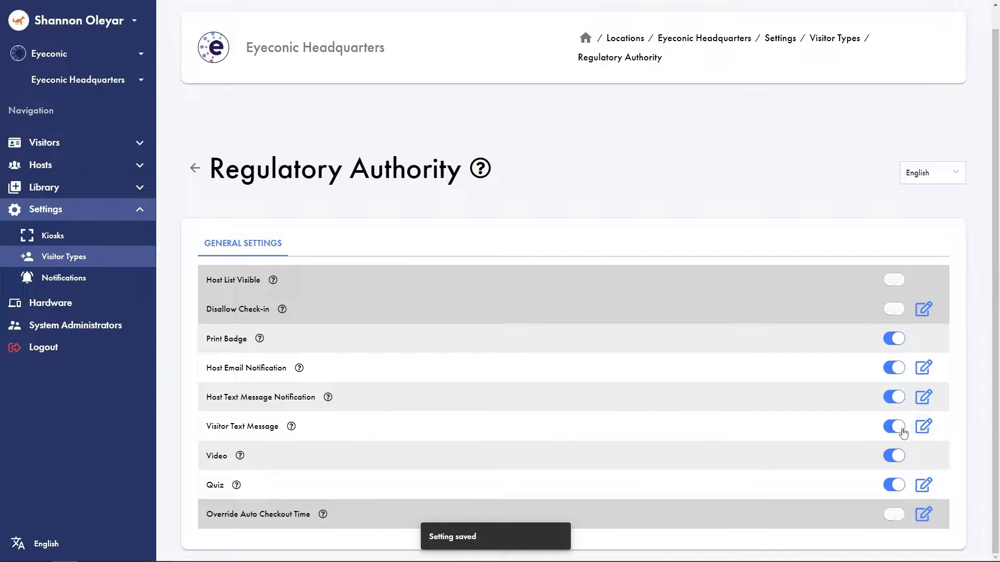
Review the Regulatory Authority visitor text message and the quiz retry and failure message options
{"action": "left_click", "coordinate": [922, 427]}
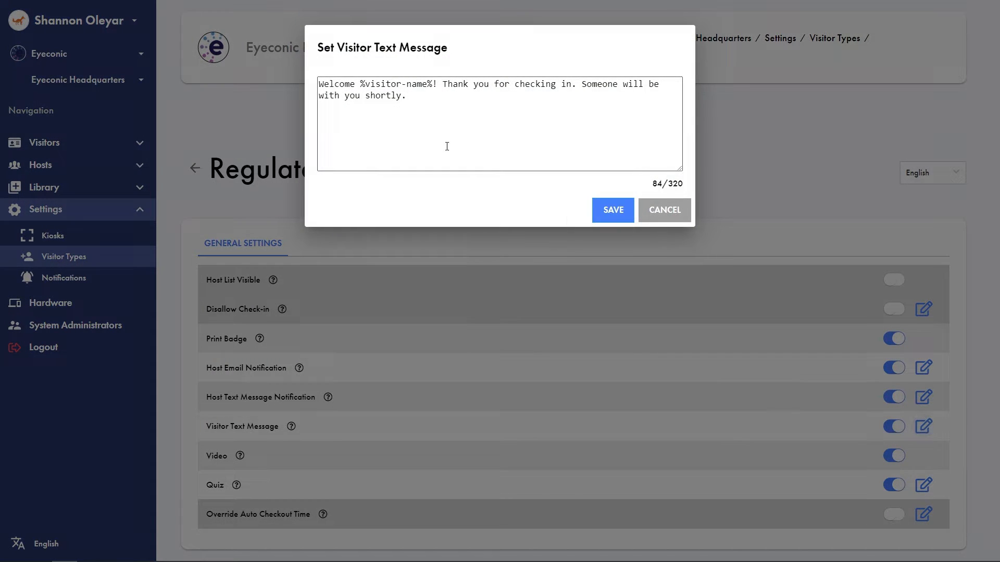
{"action": "left_click", "coordinate": [678, 215]}
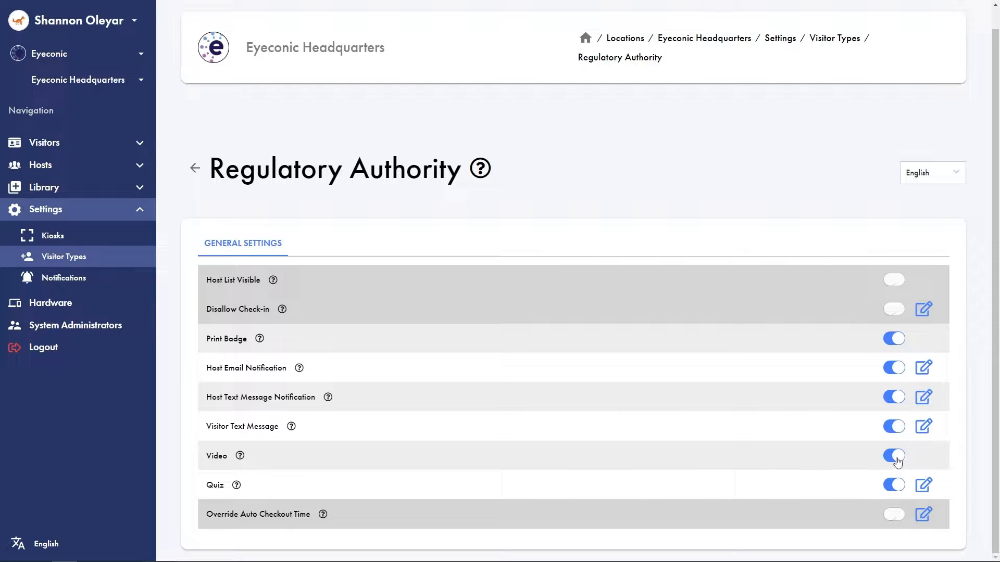
{"action": "left_click", "coordinate": [923, 485]}
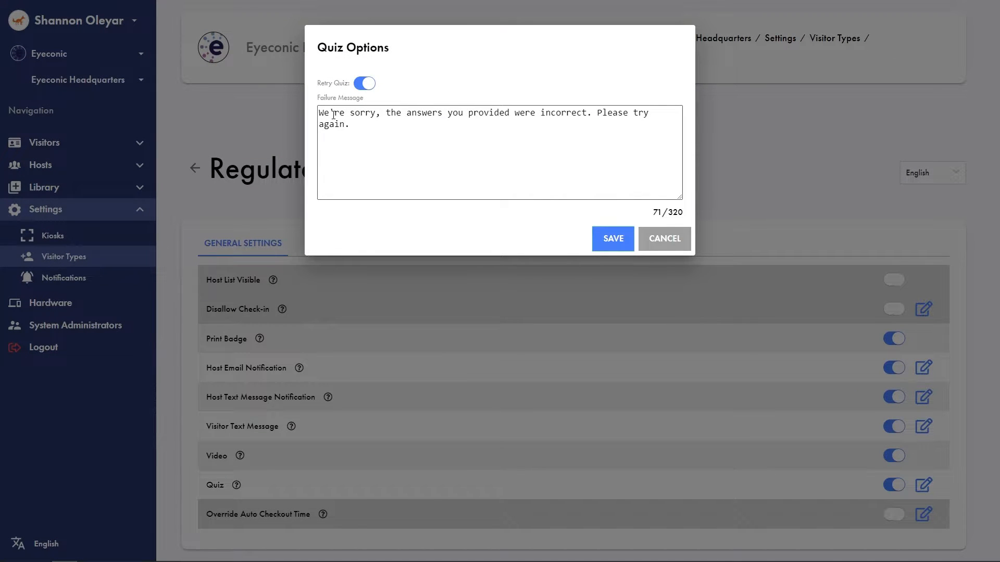
{"action": "left_click", "coordinate": [671, 245]}
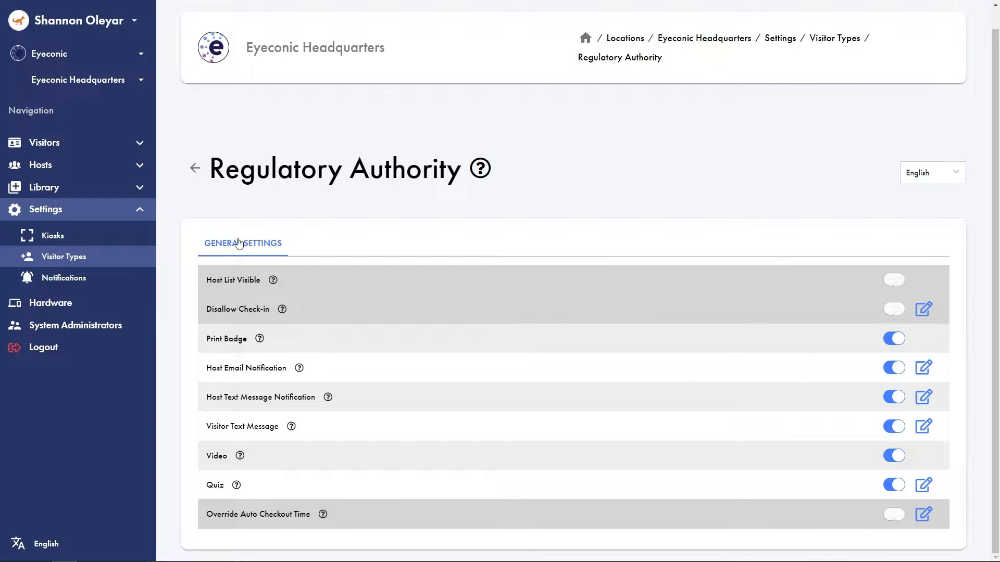
Return to the visitor types list and check the Regulatory Authority entry
{"action": "left_click", "coordinate": [61, 257]}
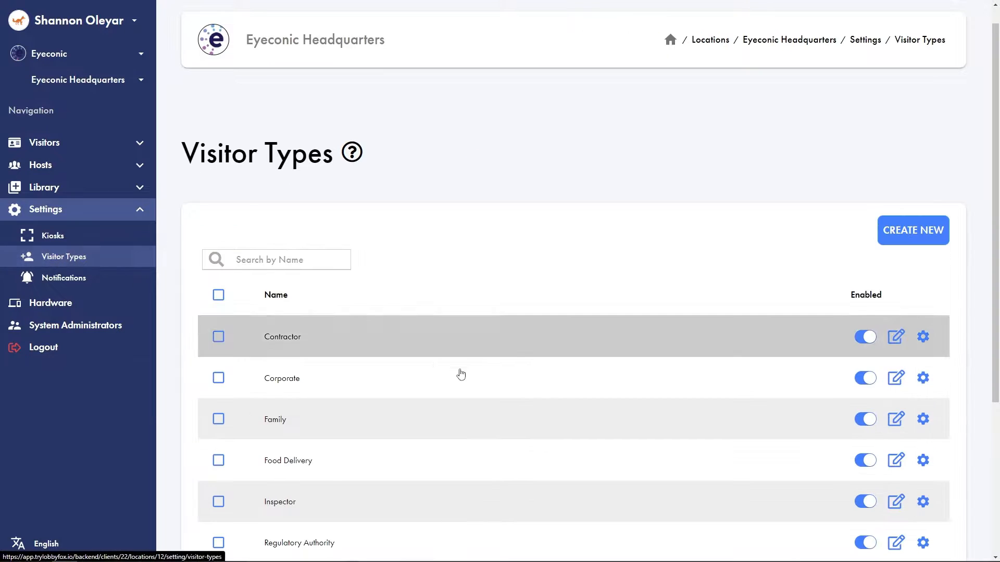
{"action": "scroll", "coordinate": [569, 409], "scroll_direction": "down", "scroll_amount": 4}
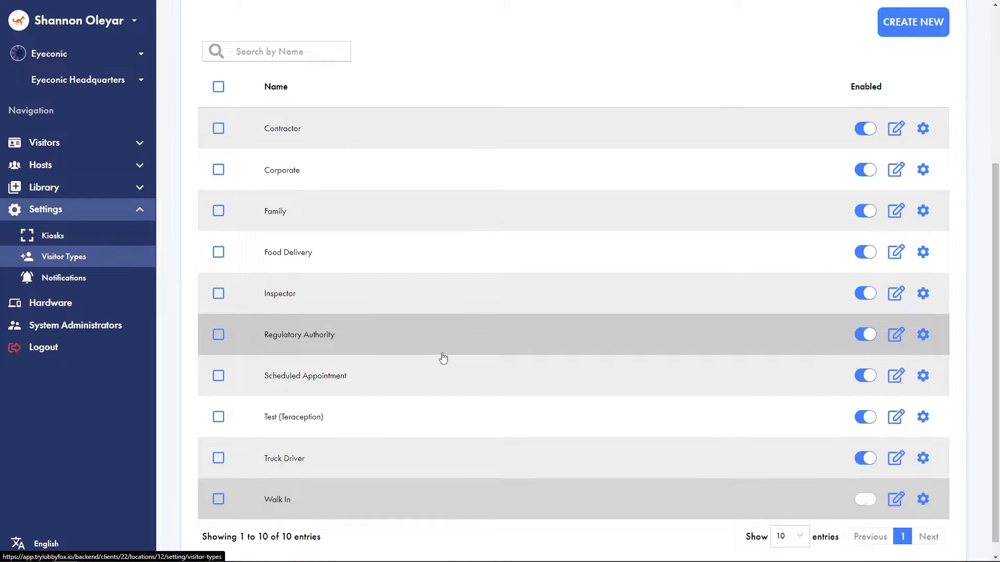
{"action": "scroll", "coordinate": [443, 358], "scroll_direction": "up", "scroll_amount": 2}
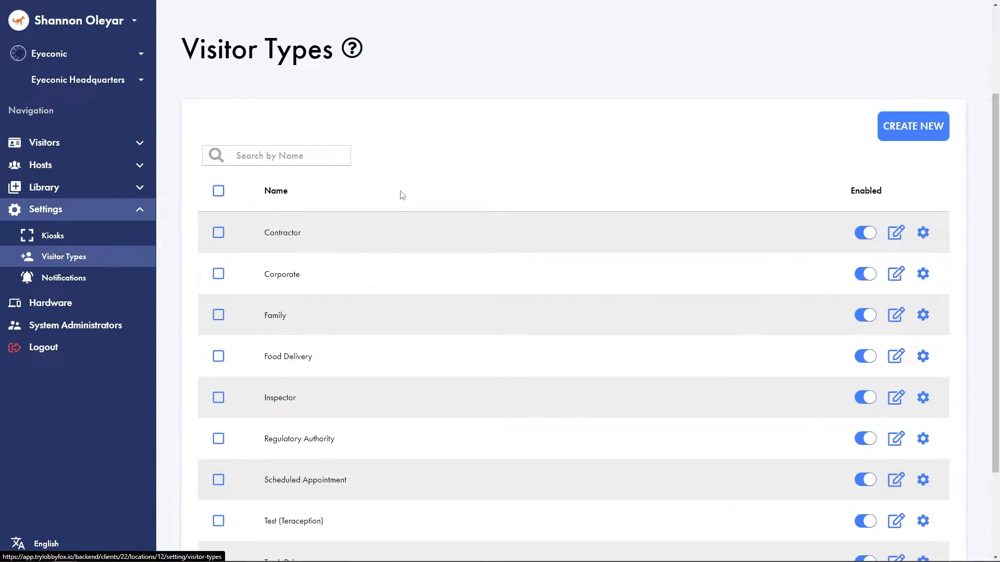
Start a new notification in the location's settings and name it Regulatory Authority
{"action": "left_click", "coordinate": [73, 279]}
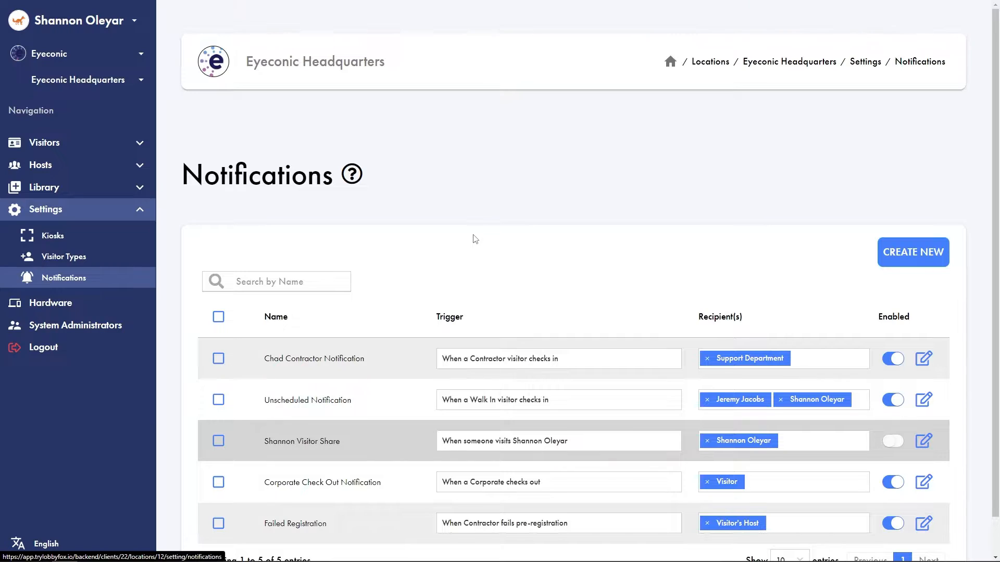
{"action": "scroll", "coordinate": [475, 237], "scroll_direction": "down", "scroll_amount": 1}
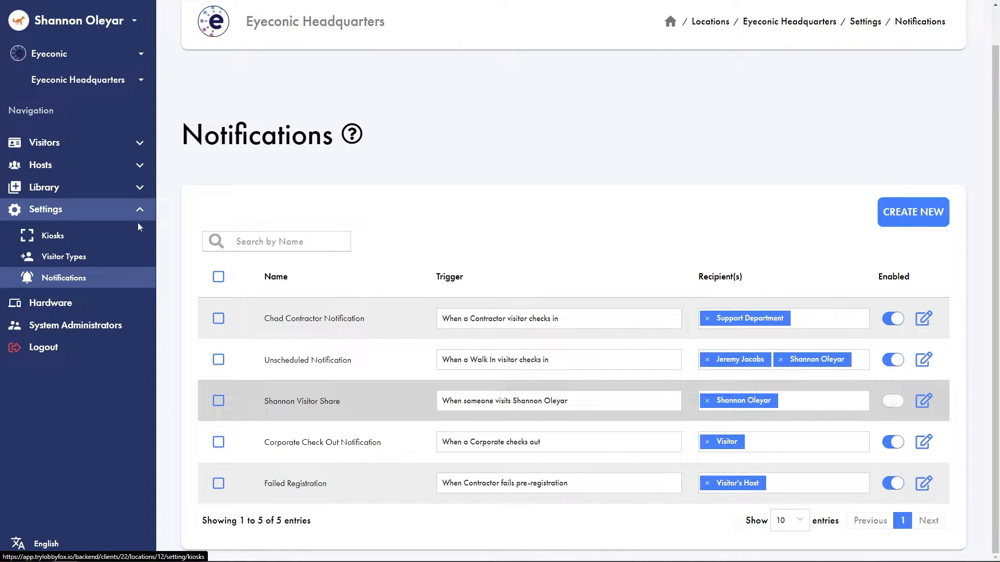
{"action": "left_click", "coordinate": [930, 215]}
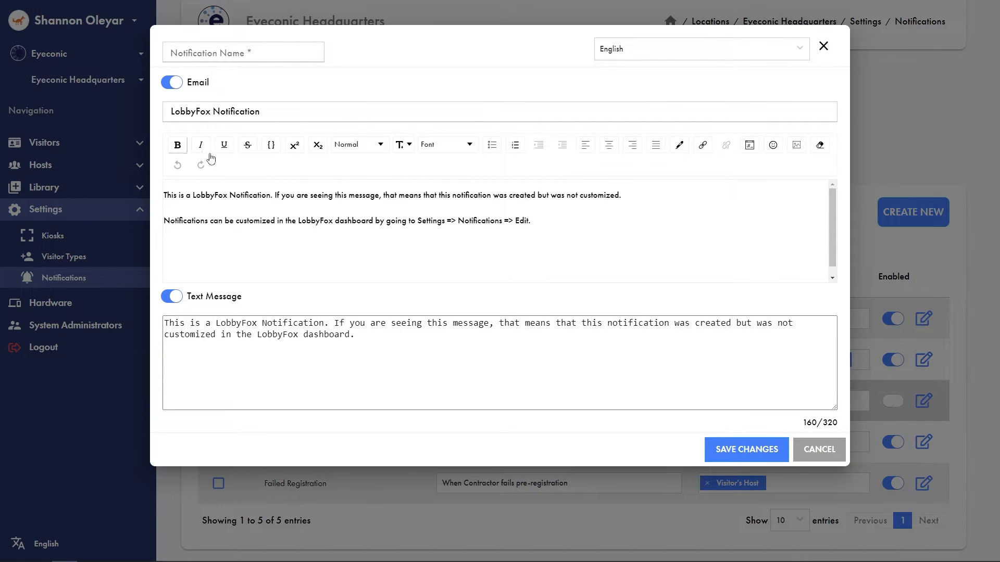
{"action": "left_click", "coordinate": [249, 60]}
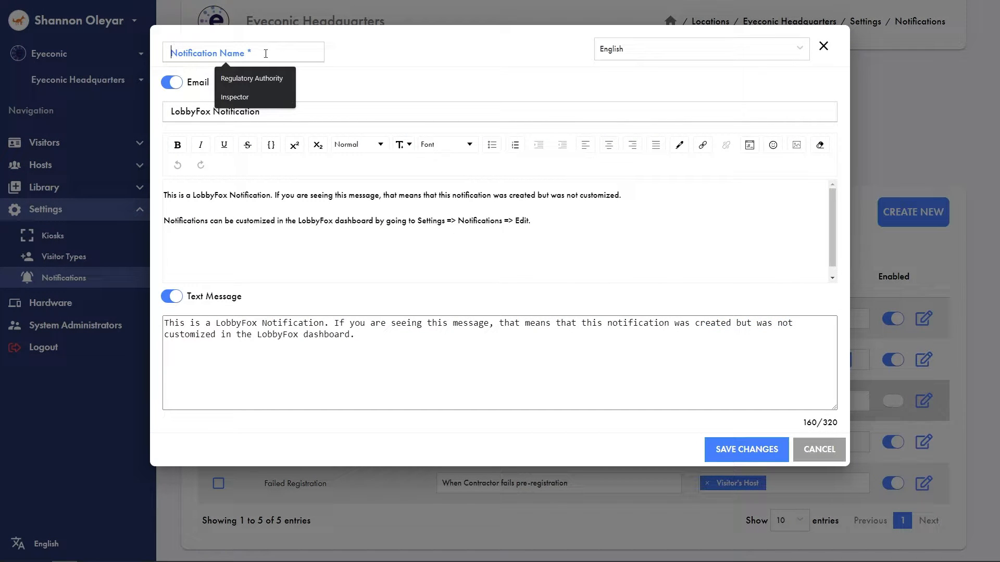
{"action": "left_click", "coordinate": [241, 78]}
Replace the notification's email subject with "A regulatory Authority Has arrived and Checked In"
{"action": "left_click_drag", "start_coordinate": [292, 111], "coordinate": [165, 113]}
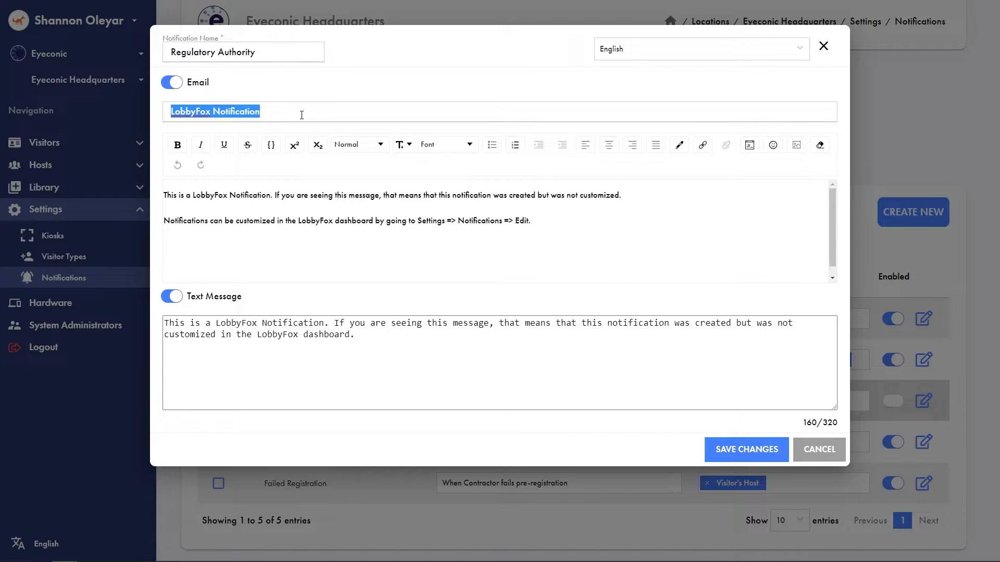
{"action": "type", "text": "A r"}
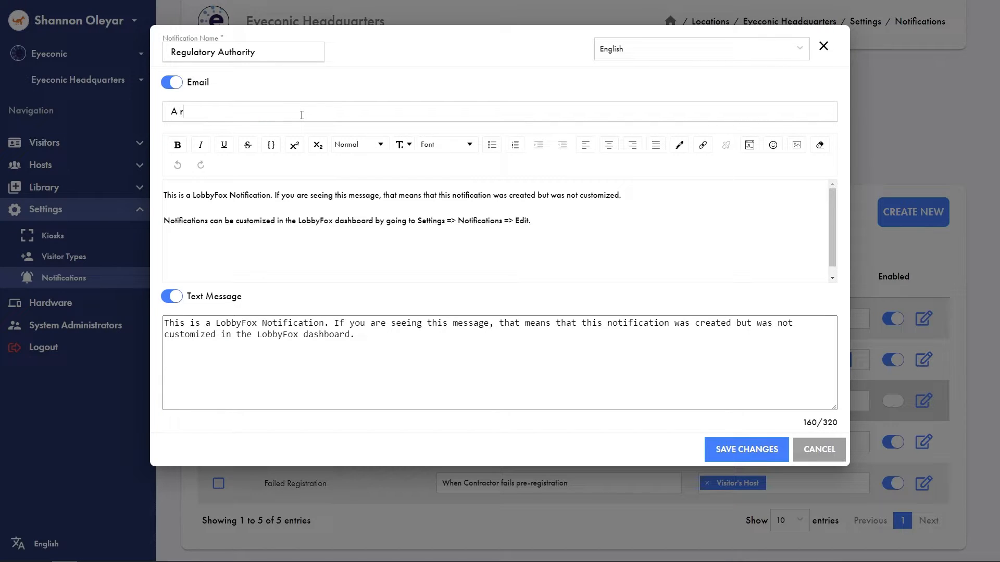
{"action": "type", "text": "egulatory Authority Has arr"}
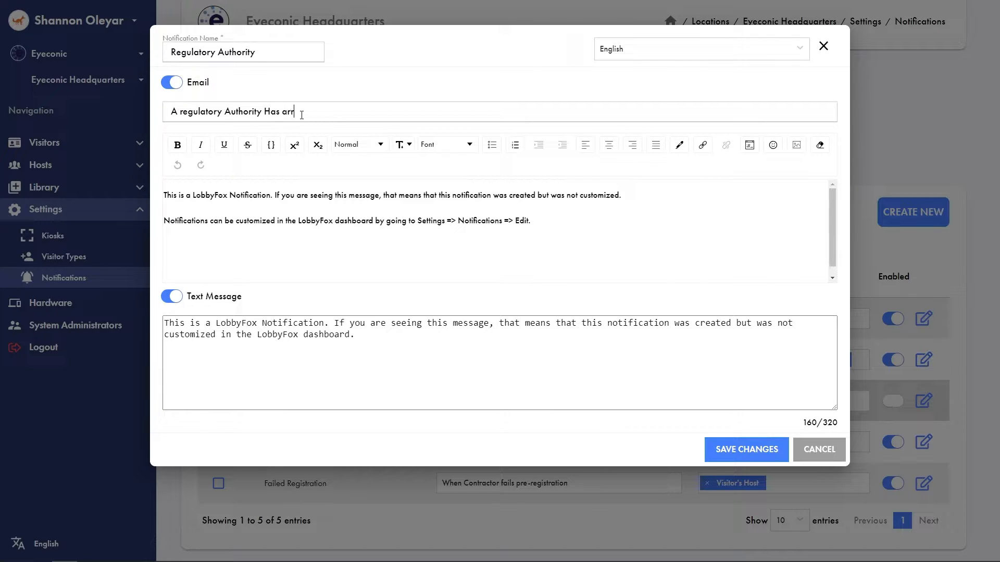
{"action": "type", "text": "ived and Checked In"}
Replace the email body with "%visitor-name% with %company% has checked in at %kiosk%.", using the suggested placeholders
{"action": "left_click_drag", "start_coordinate": [540, 220], "coordinate": [98, 187]}
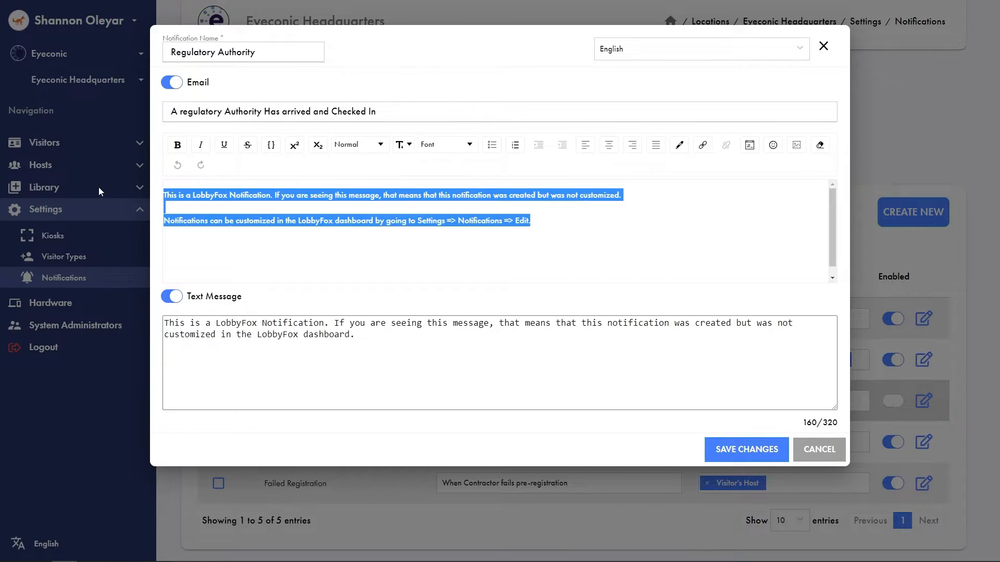
{"action": "key", "text": "BackSpace"}
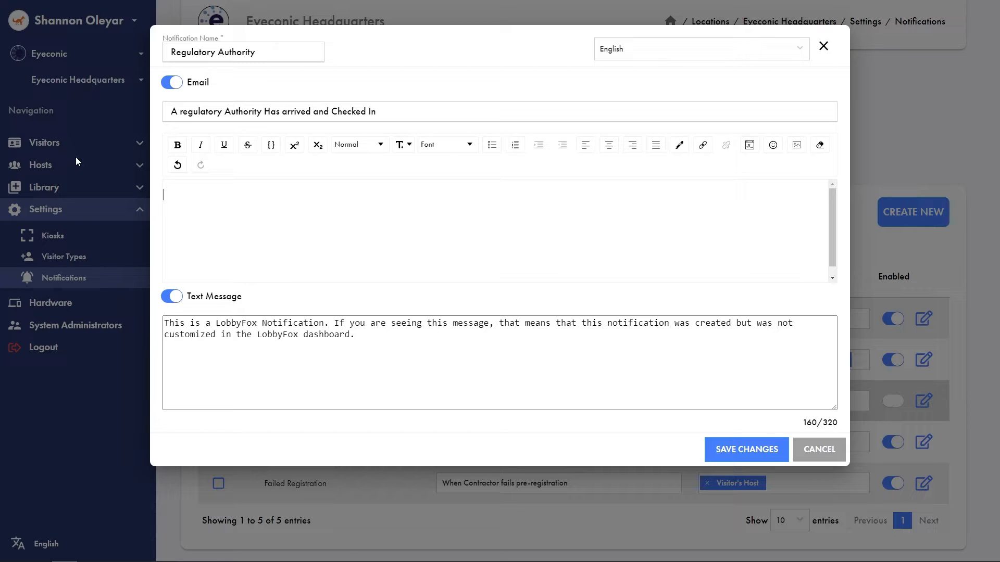
{"action": "type", "text": "%"}
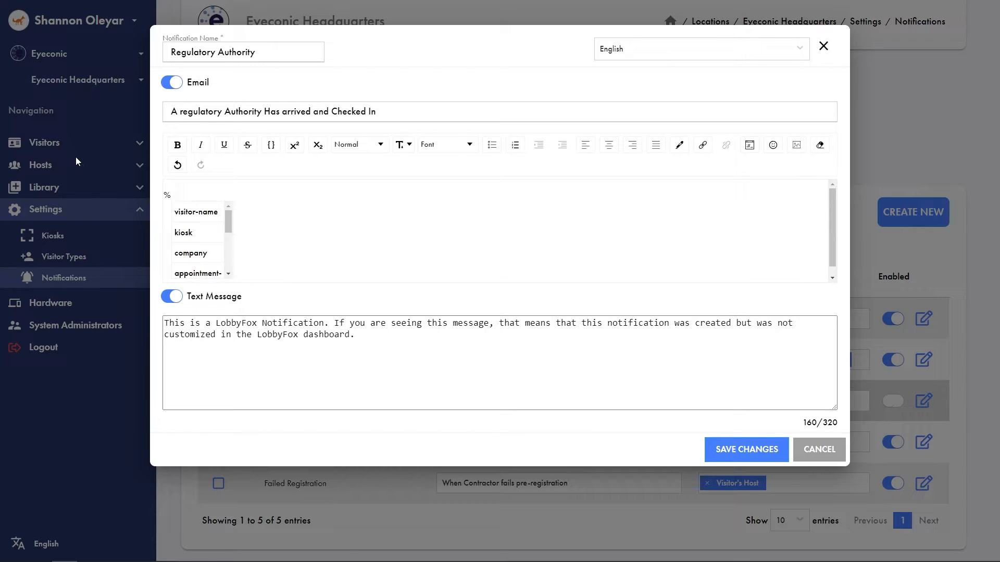
{"action": "left_click", "coordinate": [198, 212]}
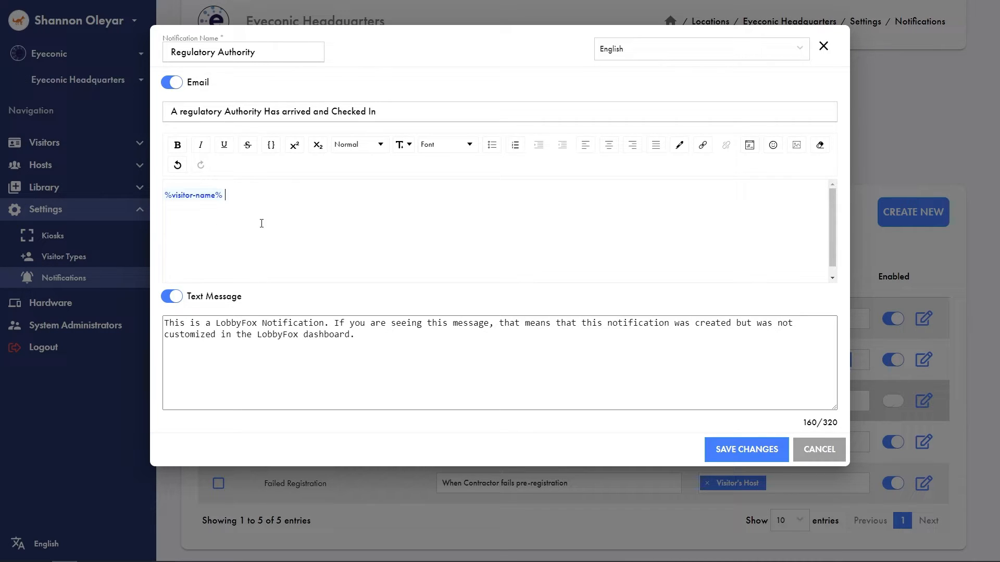
{"action": "type", "text": "with %c"}
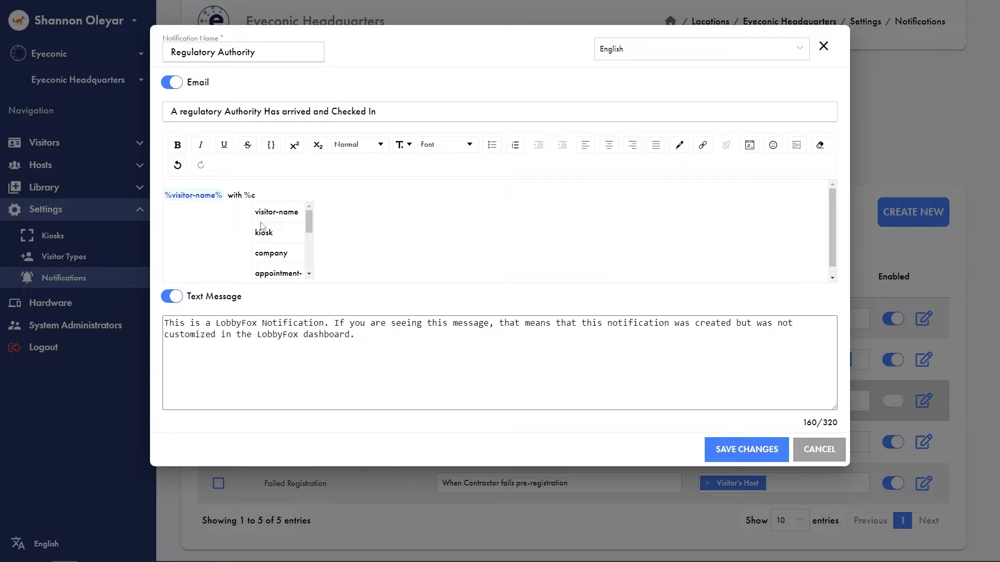
{"action": "left_click", "coordinate": [281, 253]}
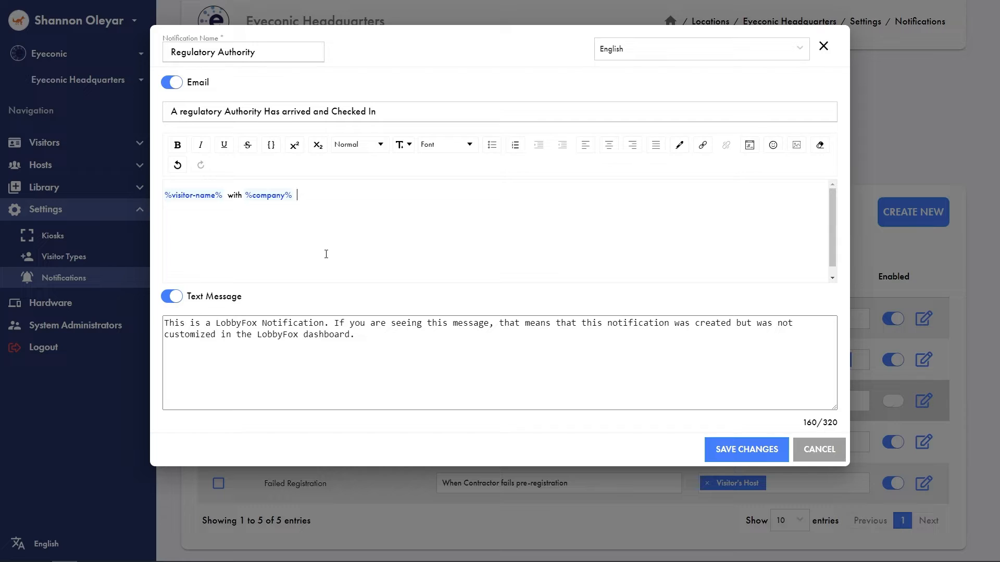
{"action": "type", "text": "has checked in at %"}
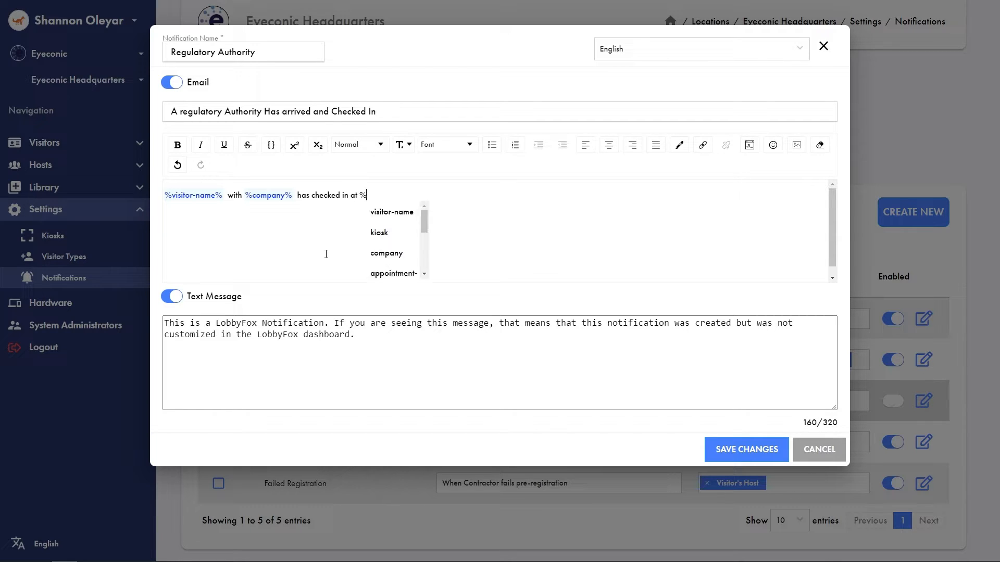
{"action": "left_click", "coordinate": [398, 232]}
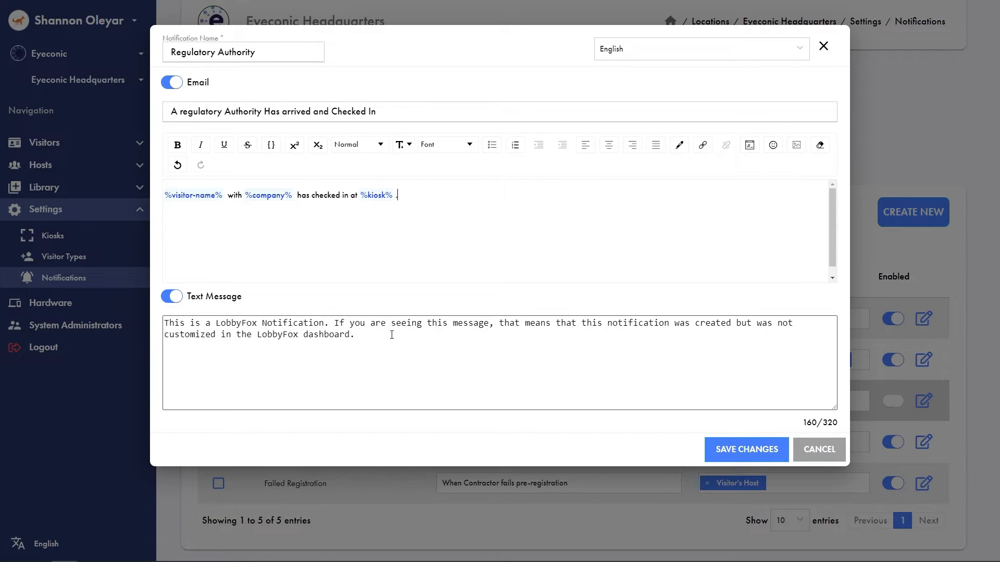
Replace the default text message with a copy of the email body wording and save the Regulatory Authority notification
{"action": "left_click_drag", "start_coordinate": [397, 198], "coordinate": [163, 197]}
{"action": "key", "text": "ctrl+c"}
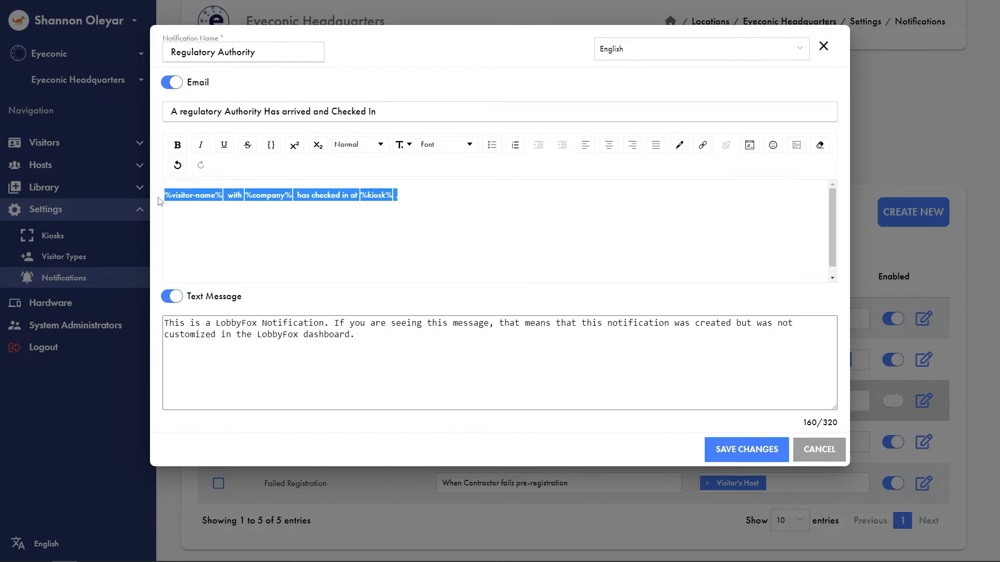
{"action": "left_click", "coordinate": [376, 239]}
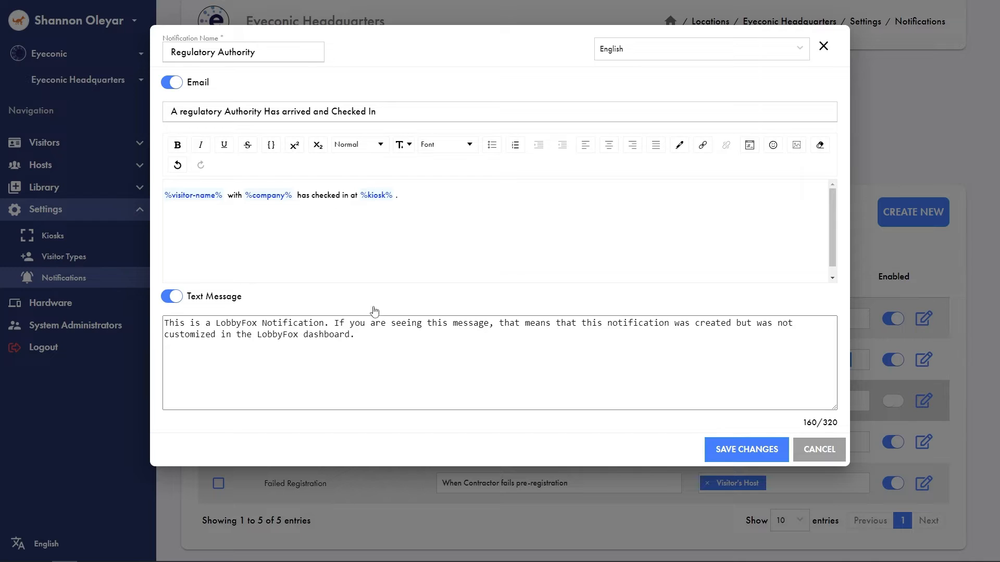
{"action": "left_click", "coordinate": [380, 344]}
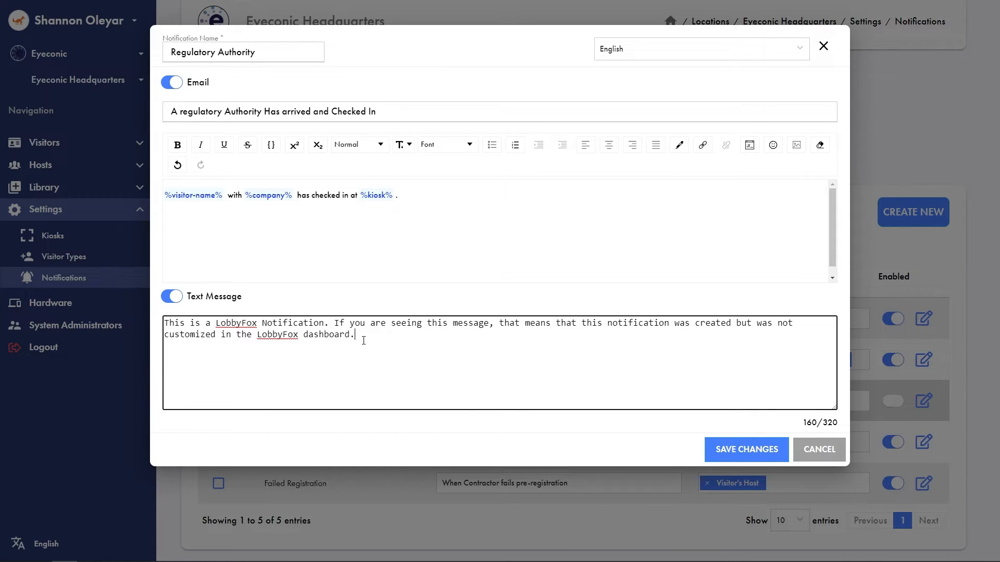
{"action": "left_click_drag", "start_coordinate": [363, 341], "coordinate": [124, 314]}
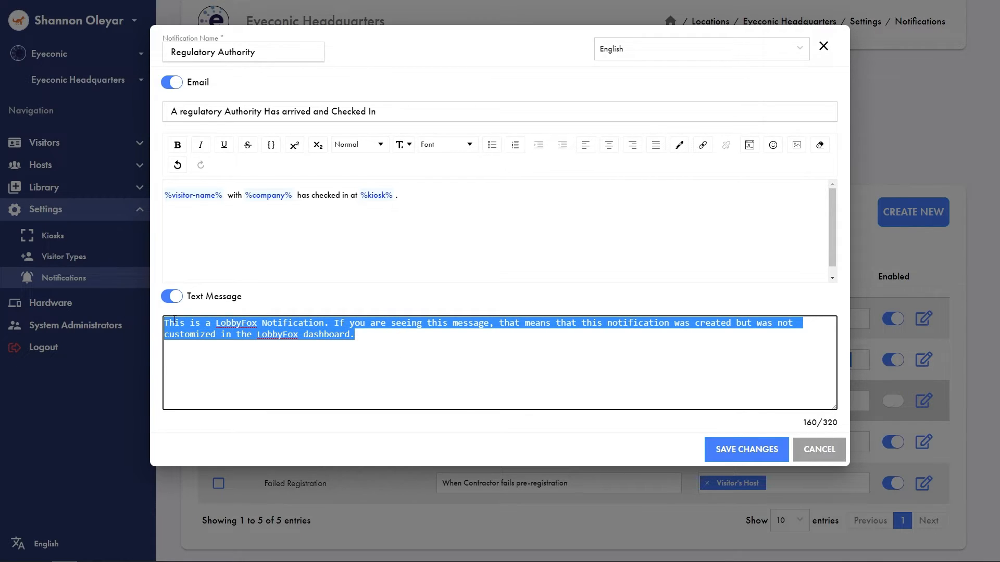
{"action": "key", "text": "ctrl+v"}
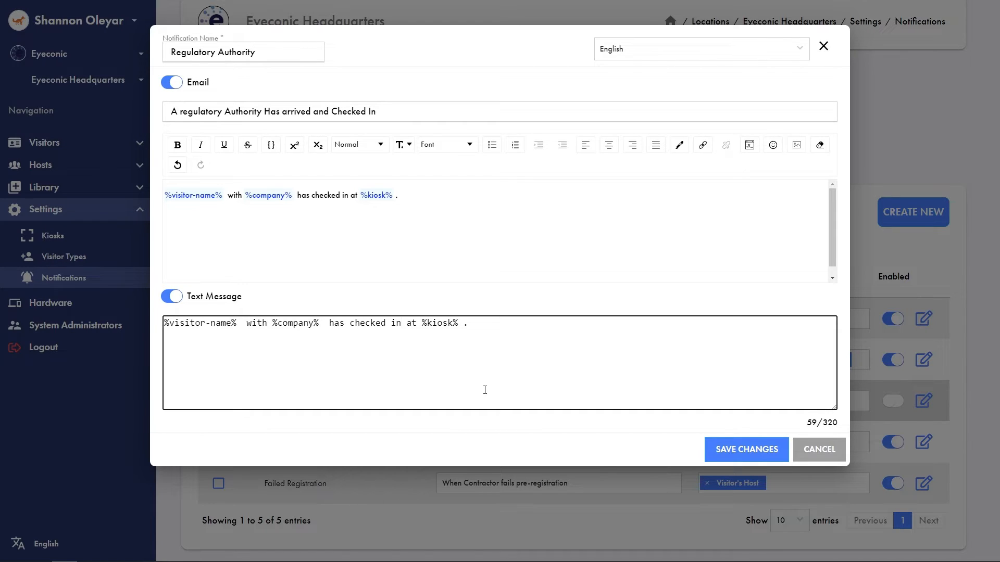
{"action": "left_click", "coordinate": [750, 451]}
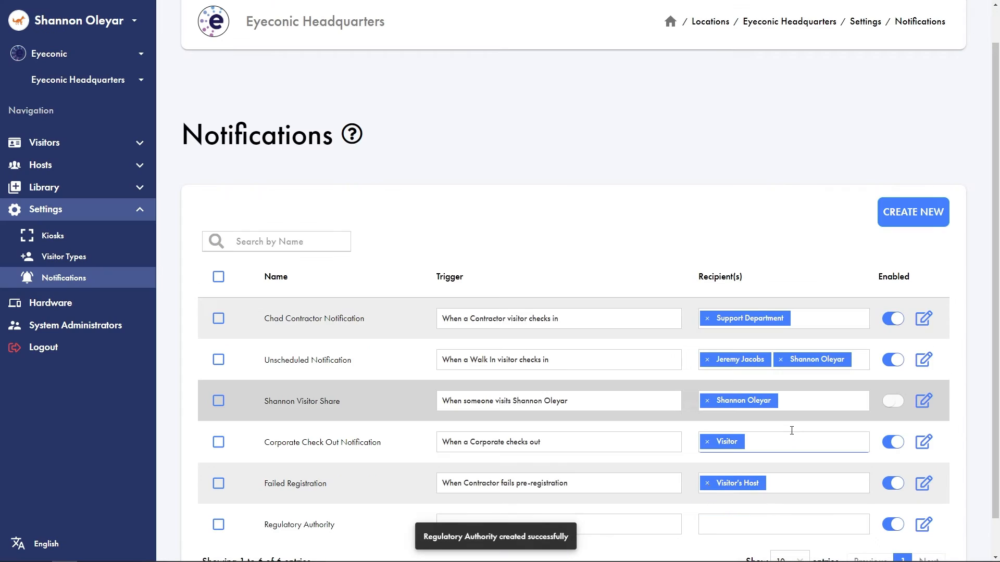
Set the Regulatory Authority notification's trigger to "When a Regulatory Authority visitor checks in"
{"action": "scroll", "coordinate": [499, 228], "scroll_direction": "down", "scroll_amount": 1}
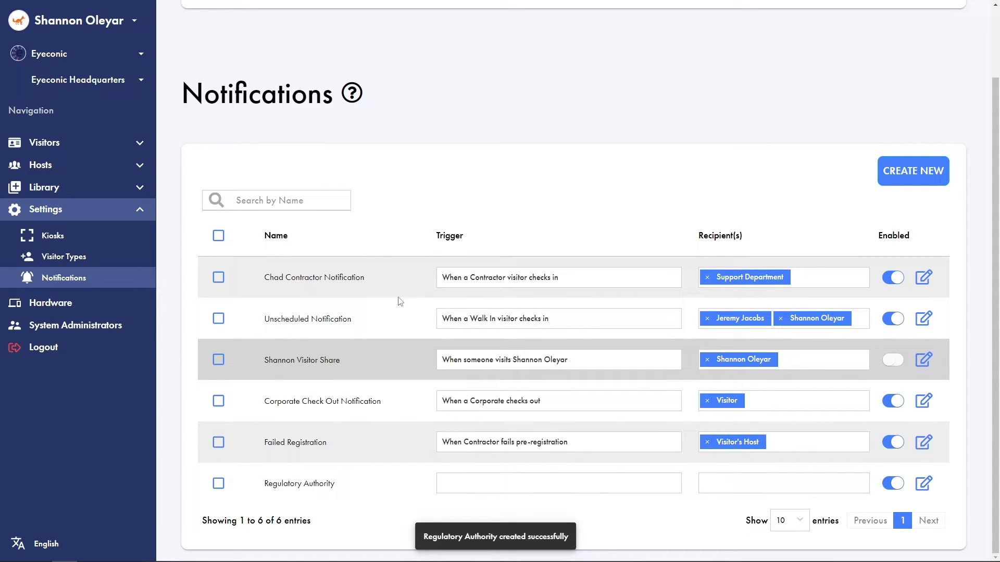
{"action": "left_click", "coordinate": [548, 481]}
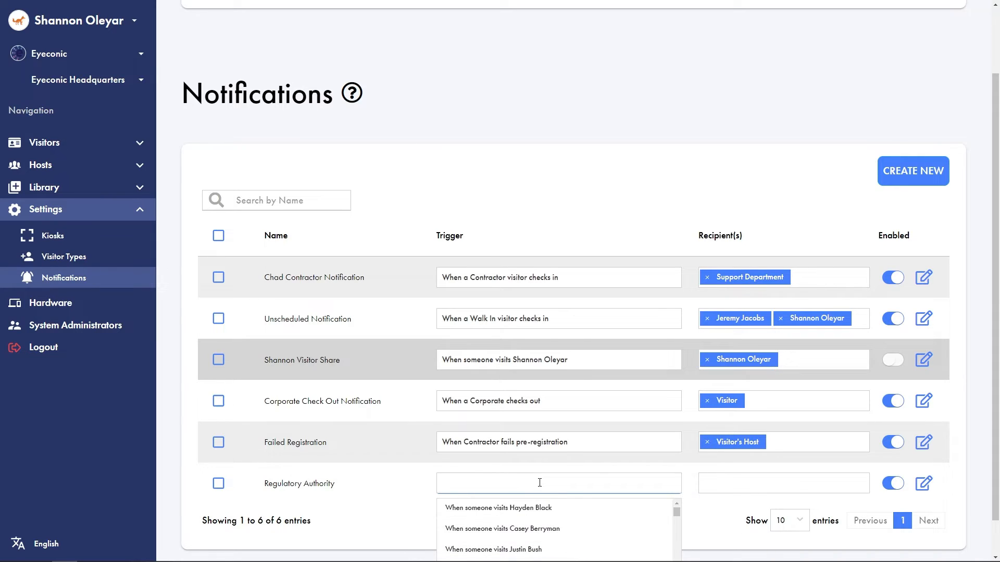
{"action": "scroll", "coordinate": [536, 484], "scroll_direction": "down", "scroll_amount": 3}
{"action": "scroll", "coordinate": [520, 479], "scroll_direction": "down", "scroll_amount": 3}
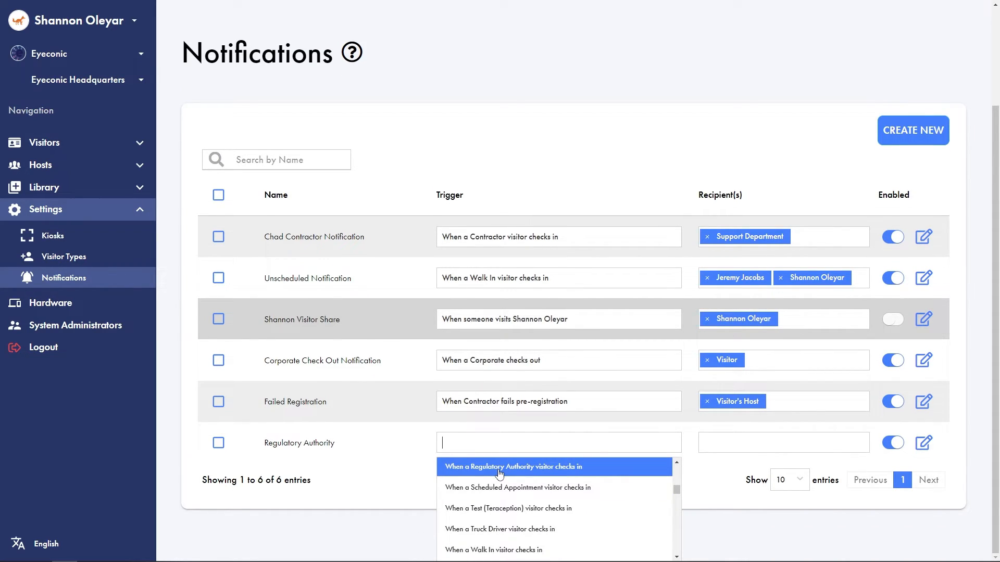
{"action": "left_click", "coordinate": [499, 468]}
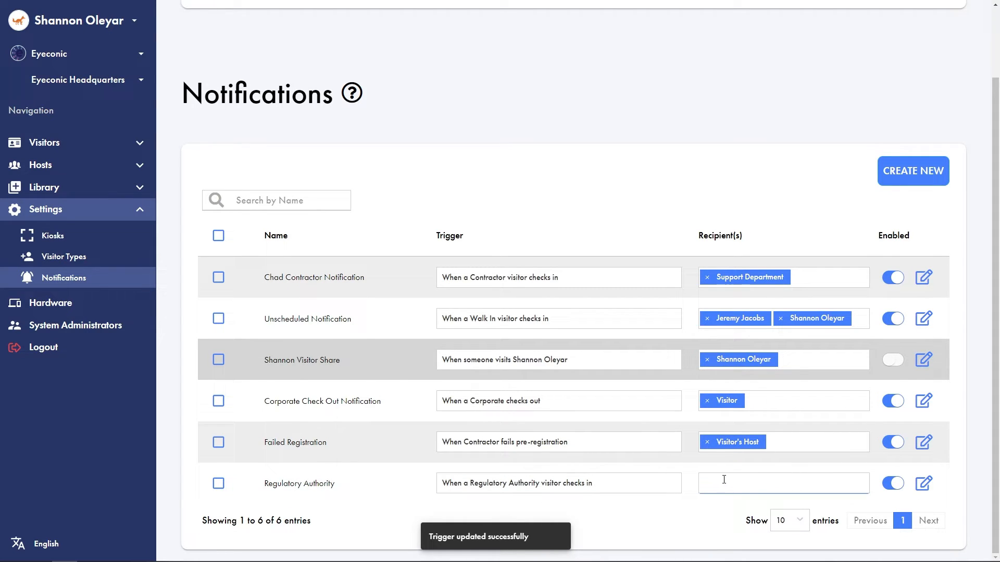
Add the Management Department and one individual host as recipients of the Regulatory Authority notification
{"action": "left_click", "coordinate": [741, 489]}
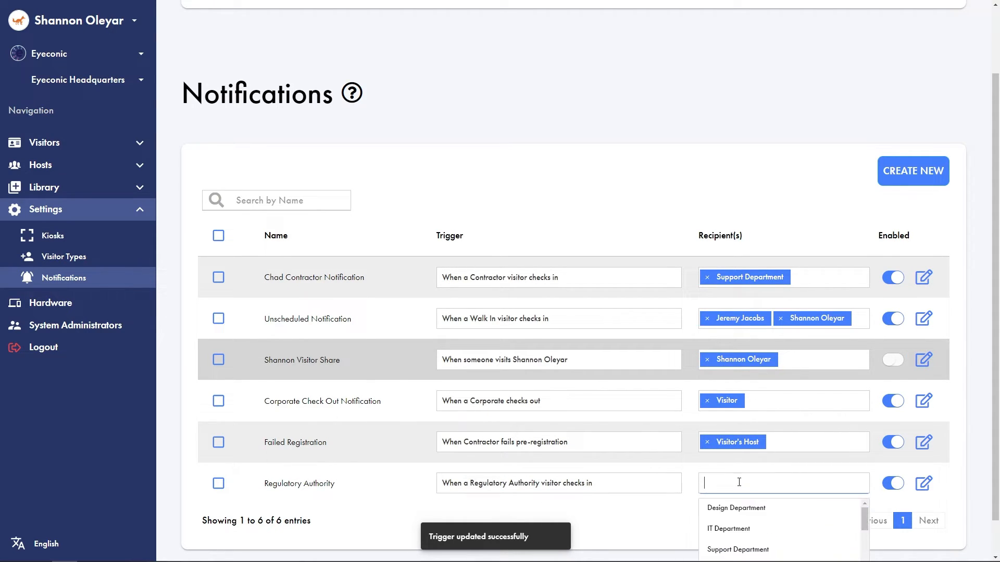
{"action": "scroll", "coordinate": [668, 491], "scroll_direction": "down", "scroll_amount": 2}
{"action": "scroll", "coordinate": [732, 501], "scroll_direction": "down", "scroll_amount": 1}
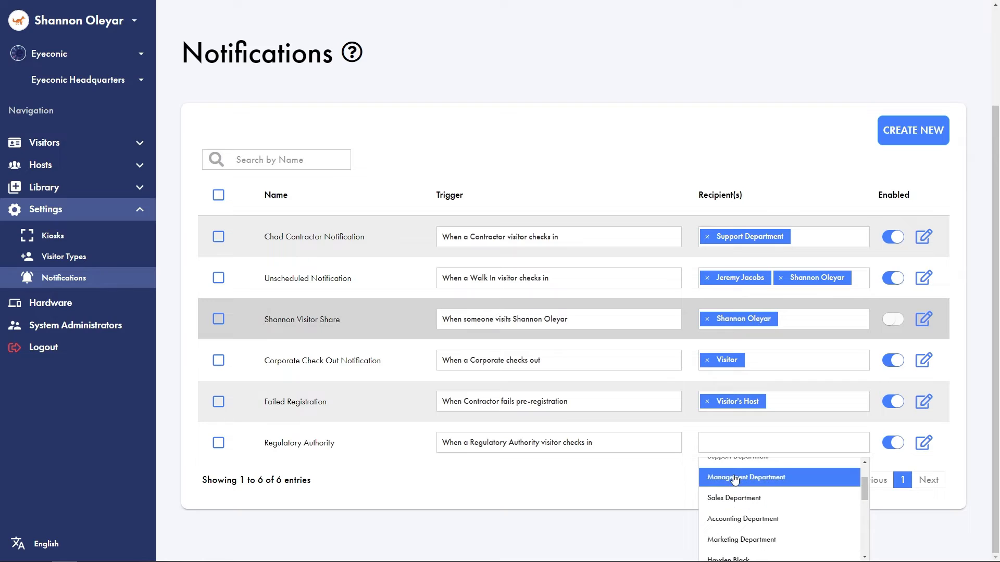
{"action": "left_click", "coordinate": [733, 483]}
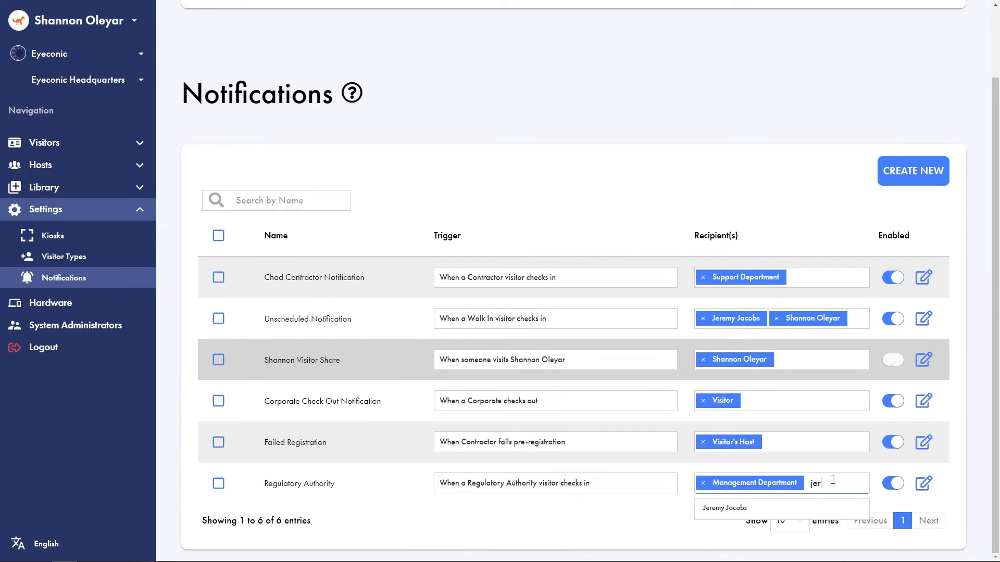
{"action": "left_click", "coordinate": [726, 507]}
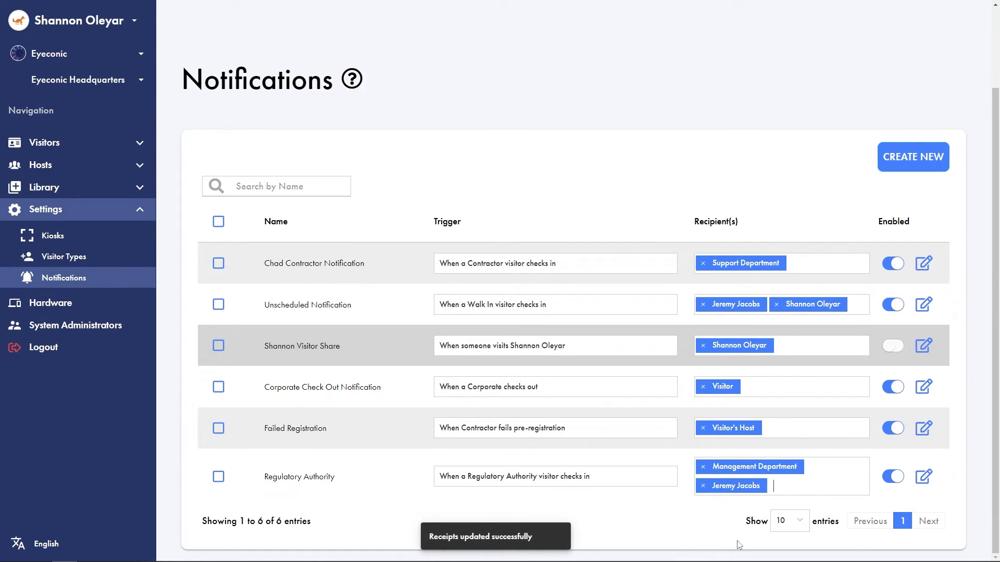
Add a second individual host to the Regulatory Authority notification's recipients
{"action": "left_click", "coordinate": [794, 482]}
{"action": "scroll", "coordinate": [781, 518], "scroll_direction": "down", "scroll_amount": 3}
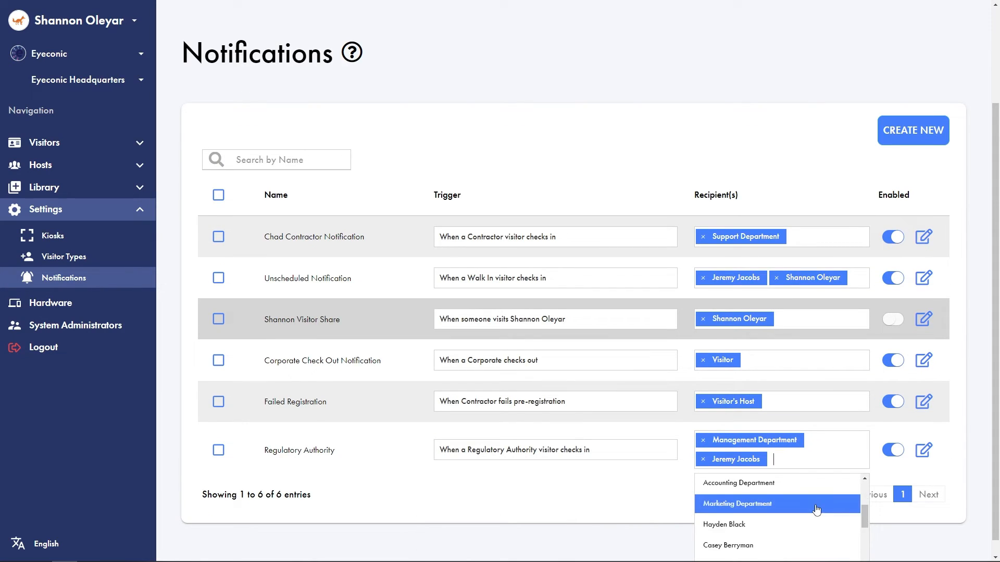
{"action": "scroll", "coordinate": [784, 525], "scroll_direction": "down", "scroll_amount": 5}
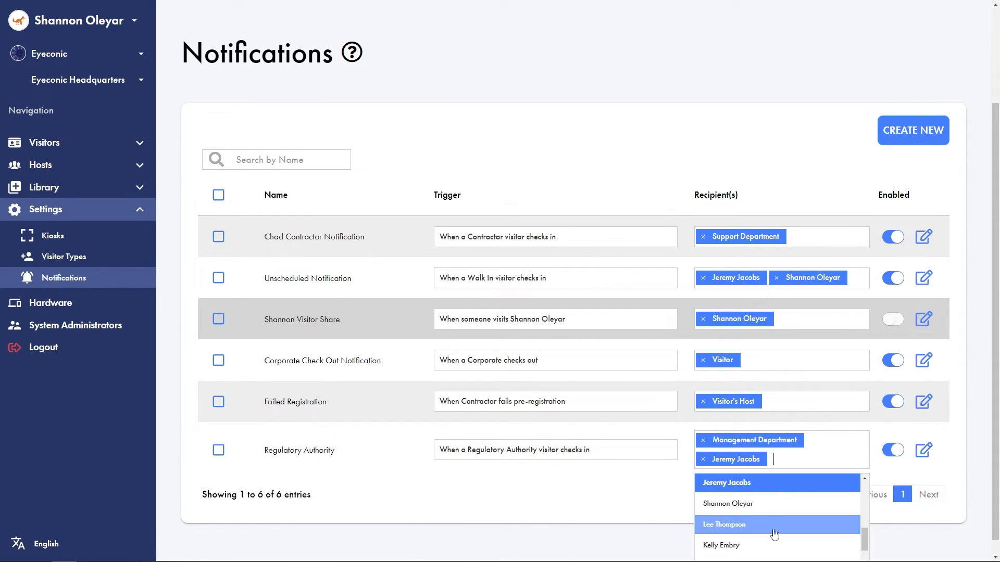
{"action": "scroll", "coordinate": [774, 525], "scroll_direction": "up", "scroll_amount": 2}
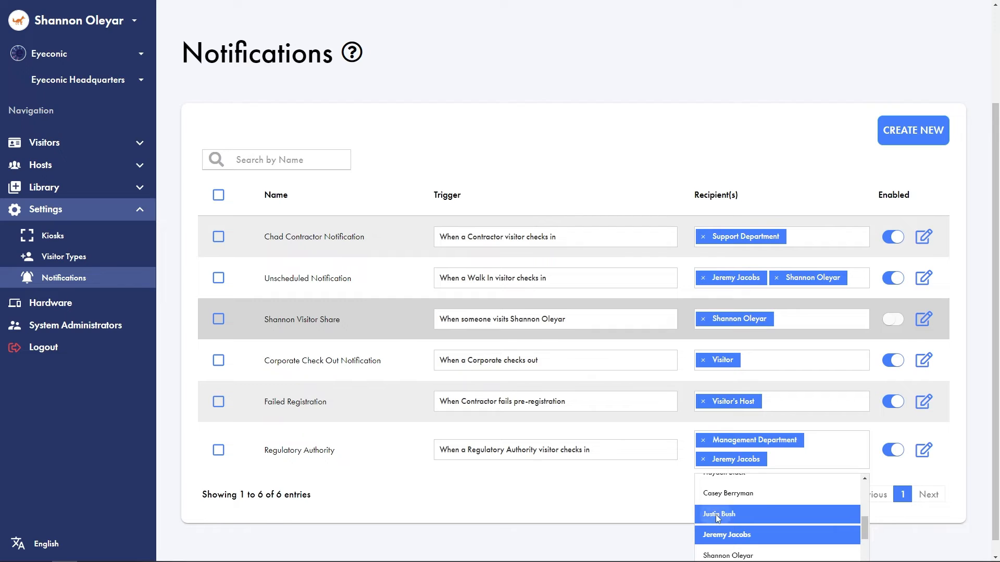
{"action": "left_click", "coordinate": [718, 516]}
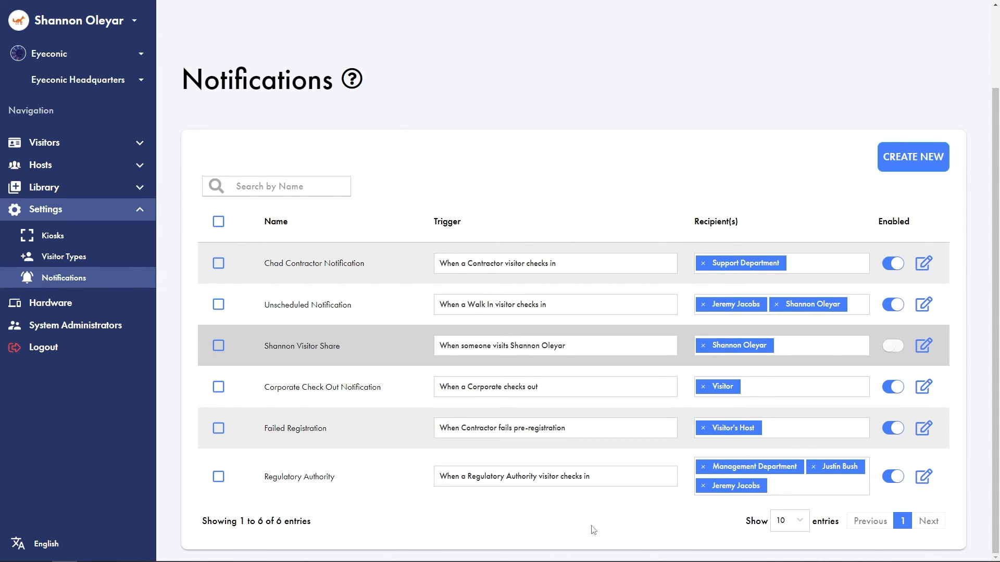
Review the Regulatory Authority entry in the visitor types list and its trigger and recipients in the notifications list
{"action": "left_click", "coordinate": [58, 258]}
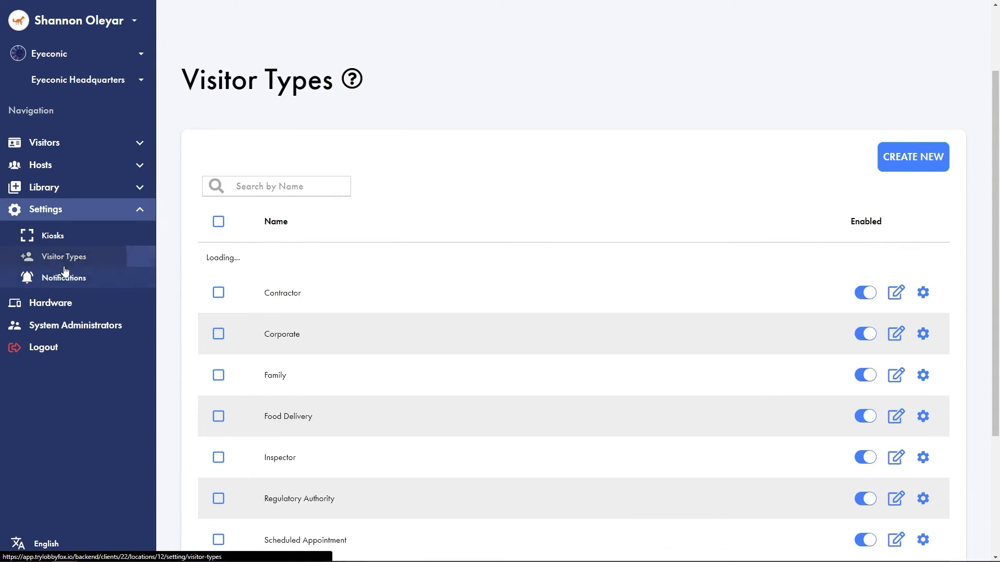
{"action": "scroll", "coordinate": [466, 417], "scroll_direction": "down", "scroll_amount": 2}
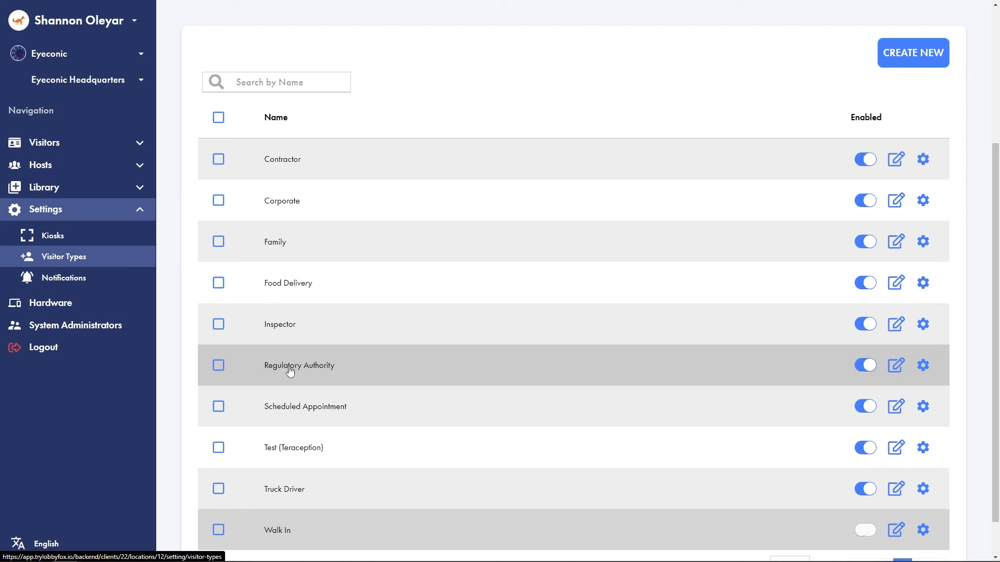
{"action": "left_click", "coordinate": [50, 278]}
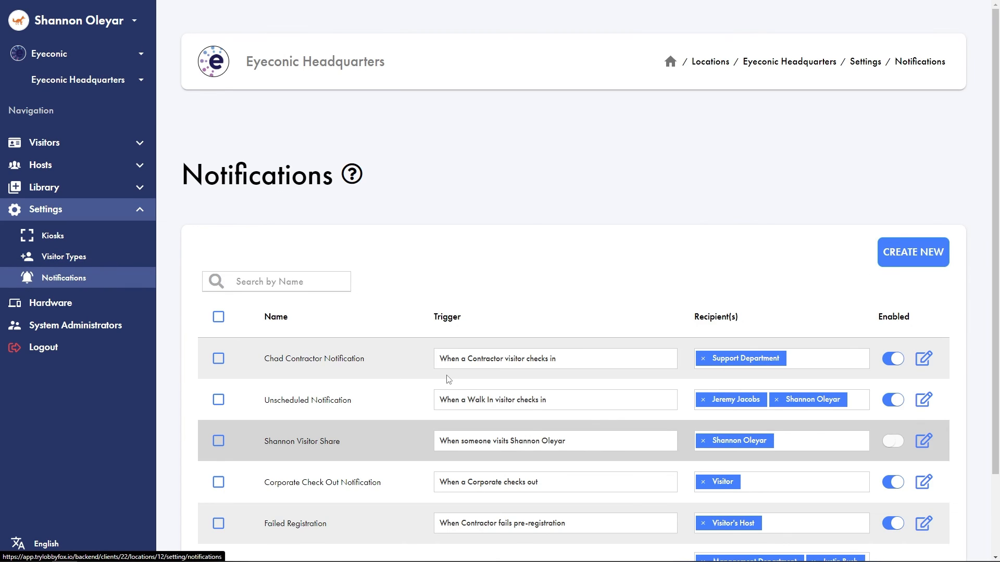
{"action": "scroll", "coordinate": [375, 439], "scroll_direction": "down", "scroll_amount": 2}
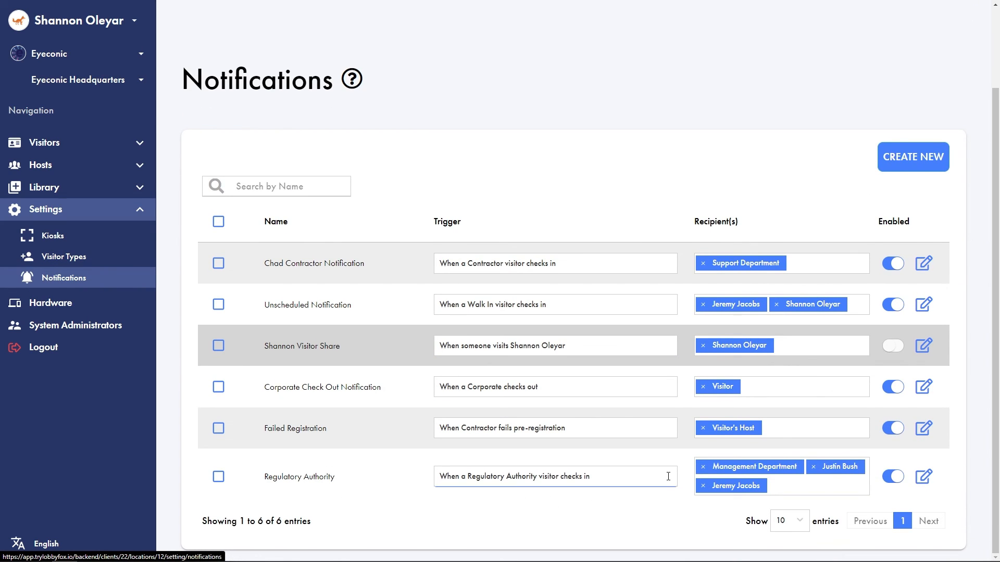